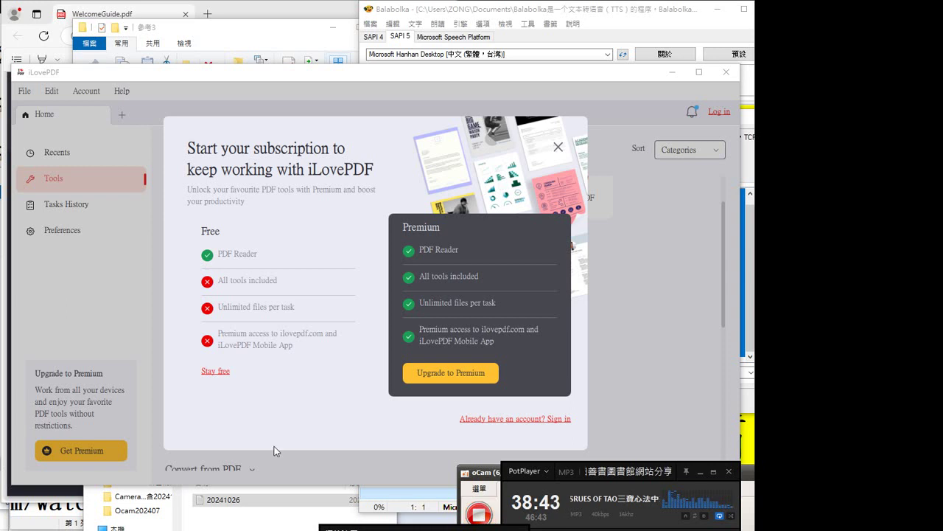
Choose 'Stay free' on the Premium prompt, try PowerPoint to PDF, then stay free again.
click(215, 371)
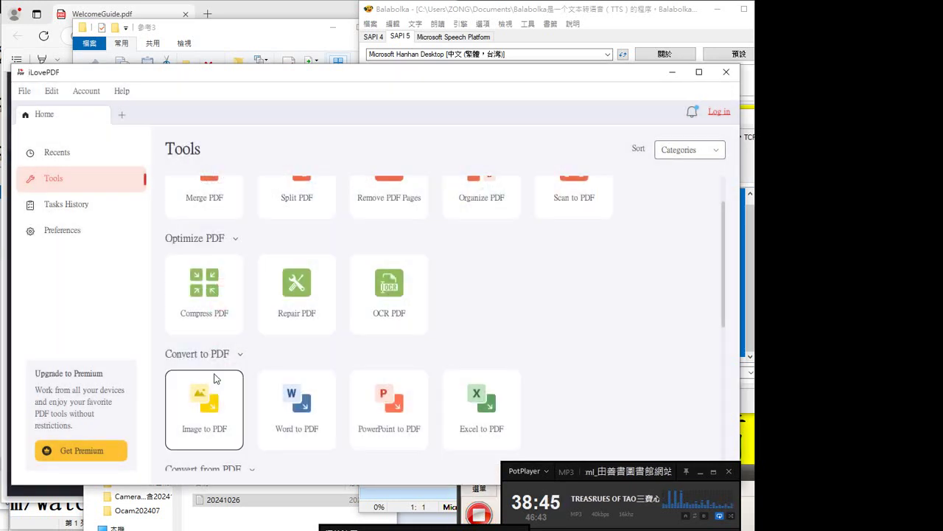
click(391, 417)
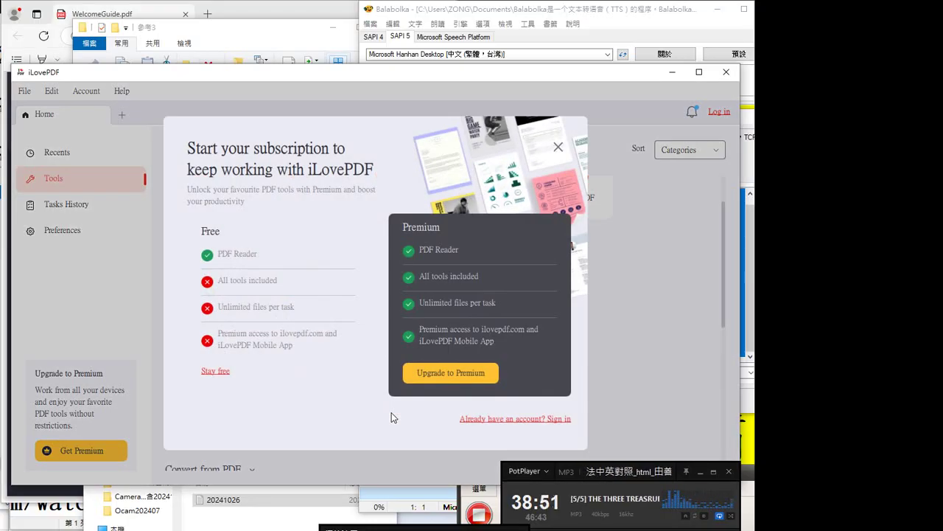
click(219, 370)
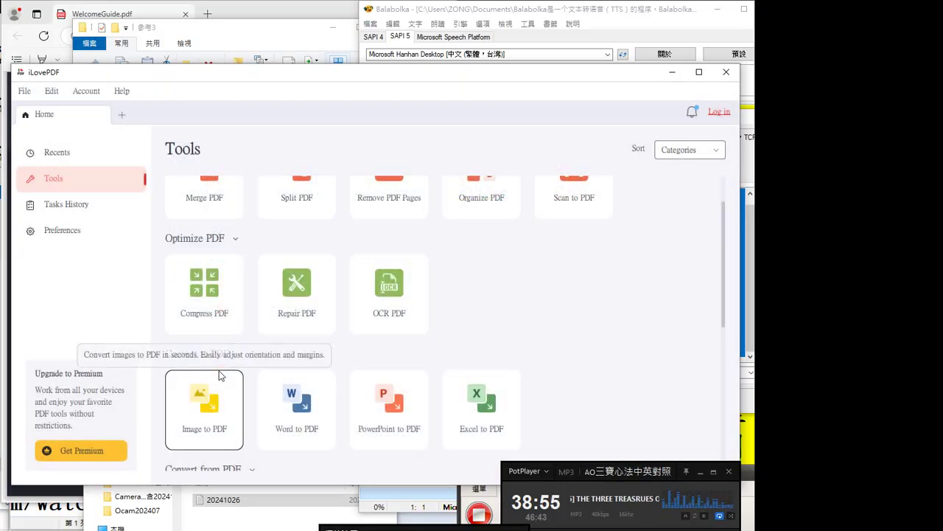
Scroll up and down through the iLovePDF Tools list.
scroll(480, 247, up, 1)
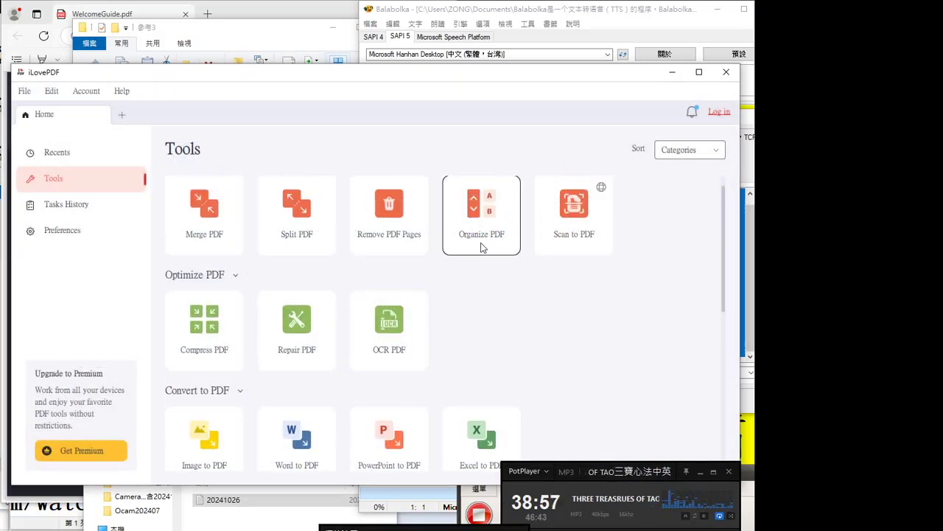
scroll(493, 236, down, 5)
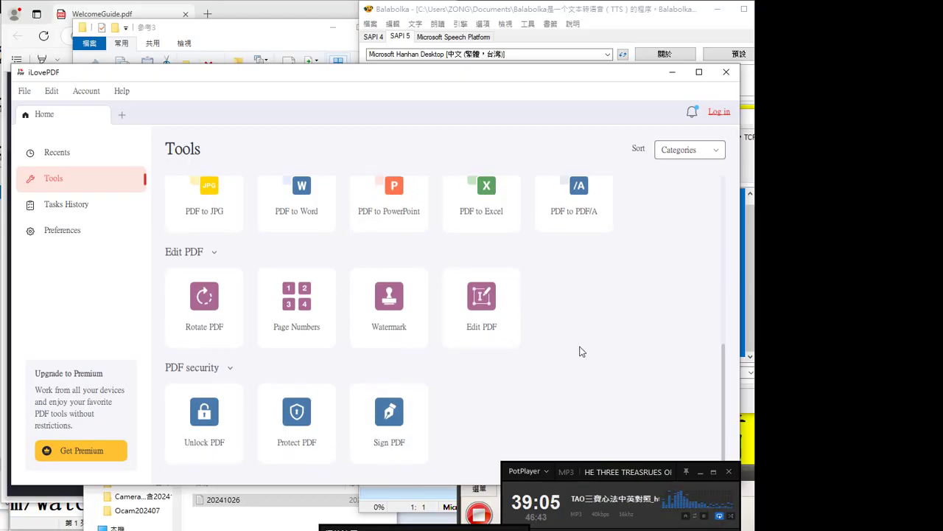
scroll(563, 336, up, 1)
scroll(563, 337, down, 1)
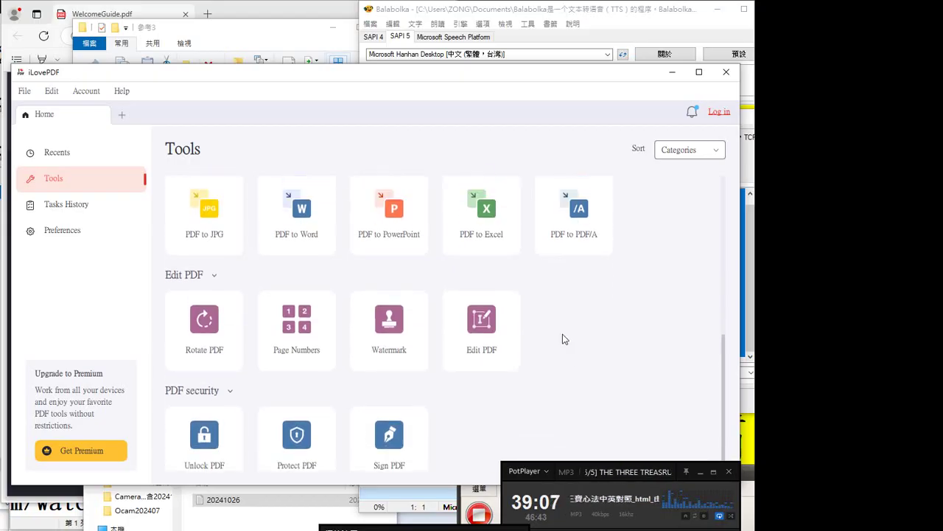
scroll(562, 335, up, 3)
scroll(563, 336, up, 2)
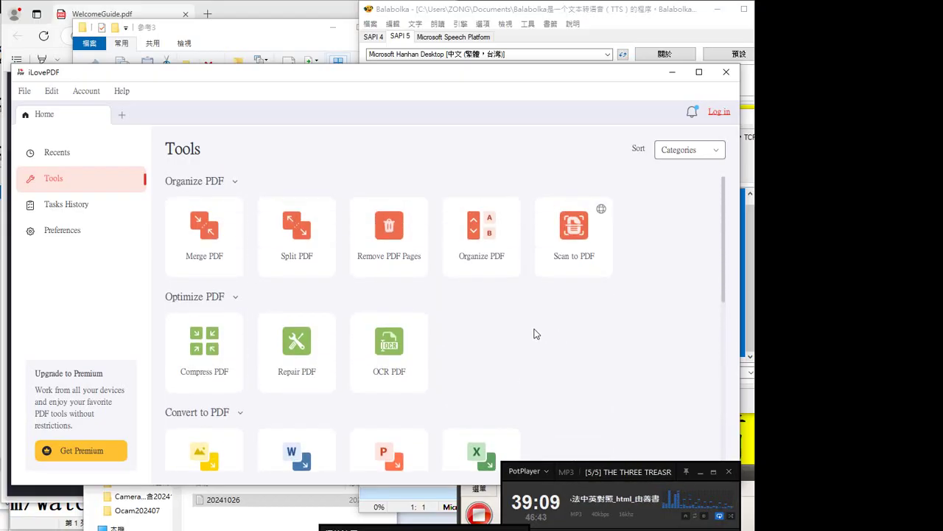
scroll(570, 310, down, 5)
scroll(564, 314, up, 1)
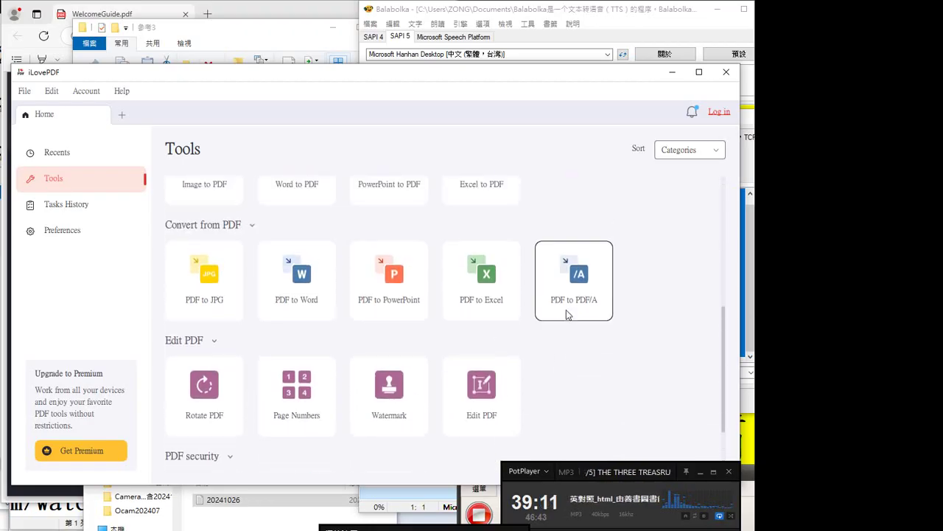
scroll(565, 314, down, 1)
In a new Chrome tab, rerun the recent Google search for 'ppt轉pdf'.
key(alt+Tab)
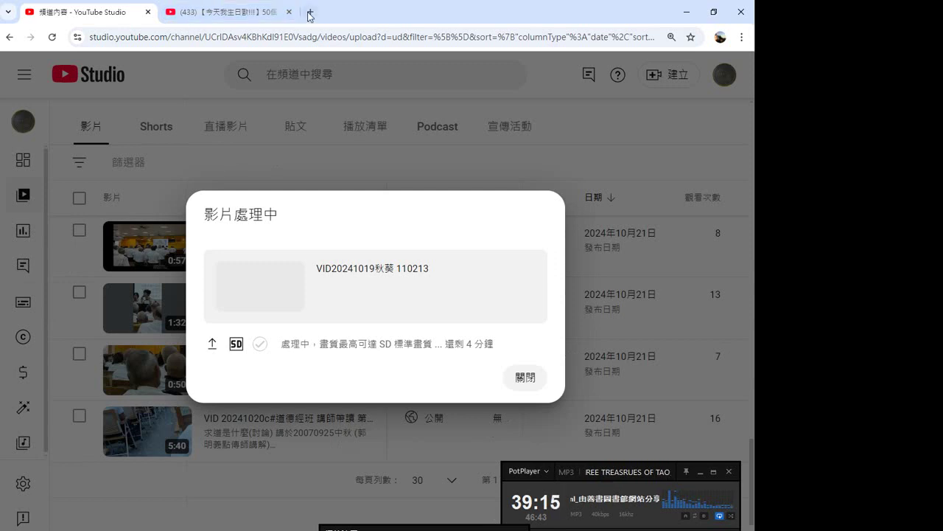
click(310, 12)
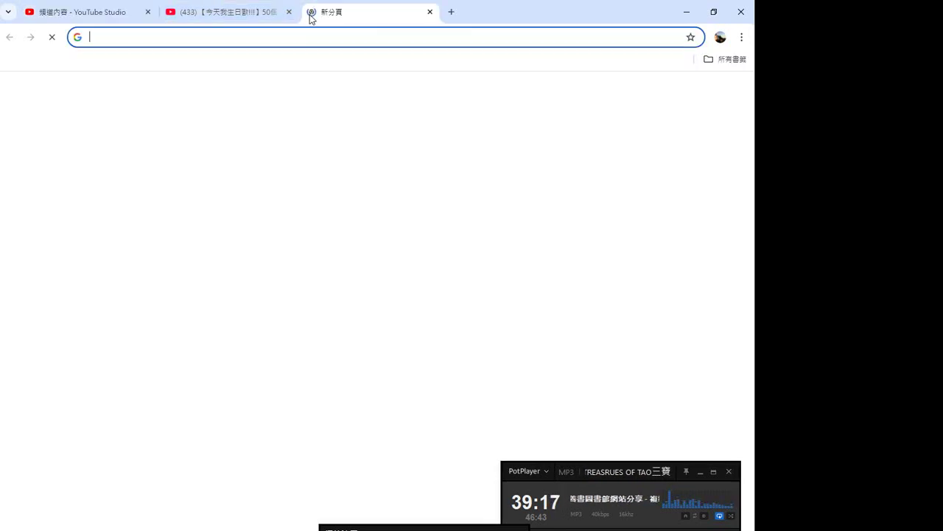
click(236, 39)
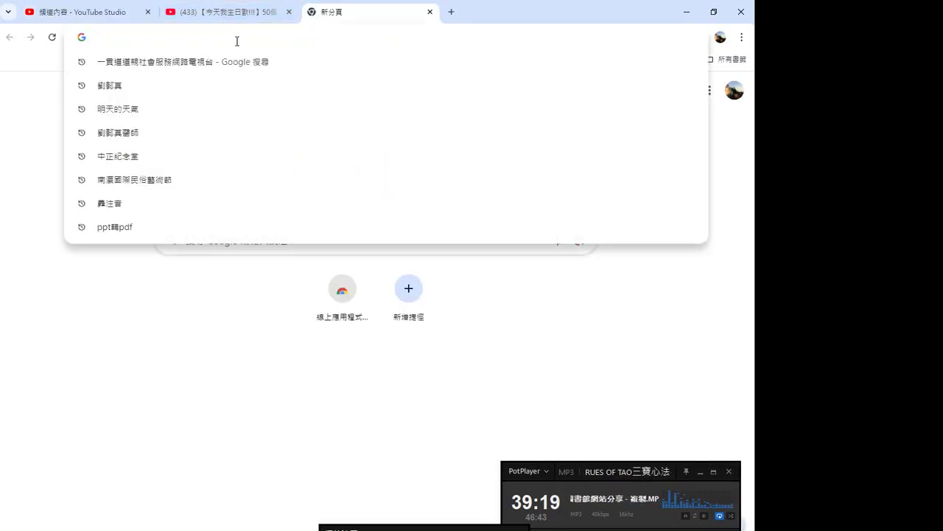
click(121, 228)
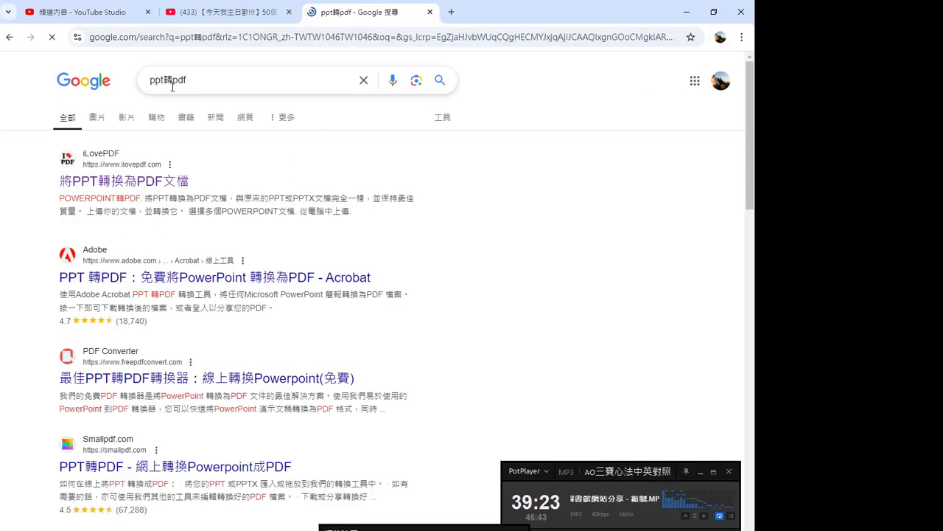
click(128, 188)
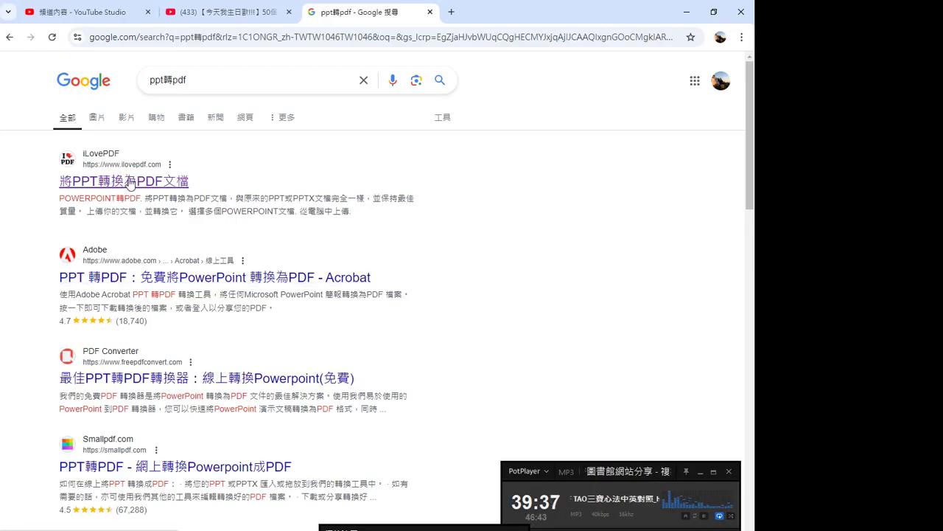
Open iLovePDF's PowerPoint to PDF page and browse for files on drive F:.
click(130, 183)
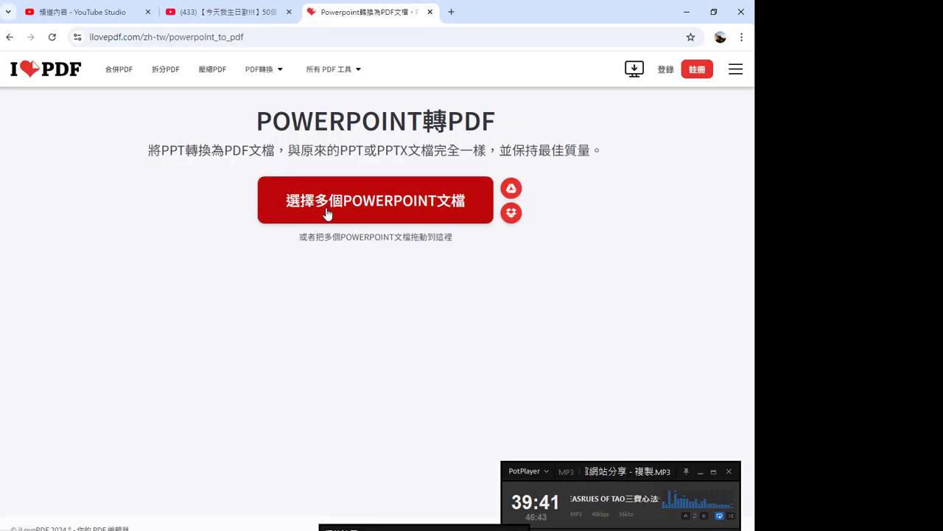
click(356, 203)
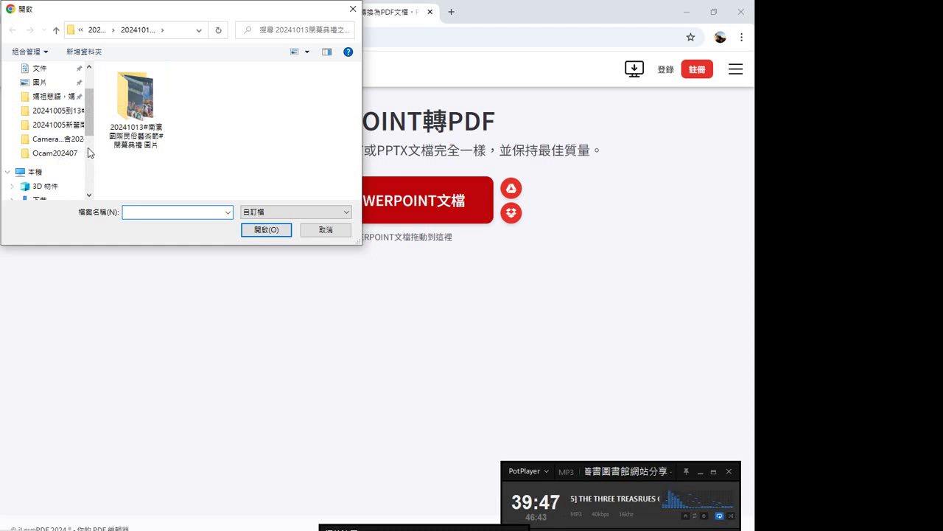
scroll(87, 148, down, 3)
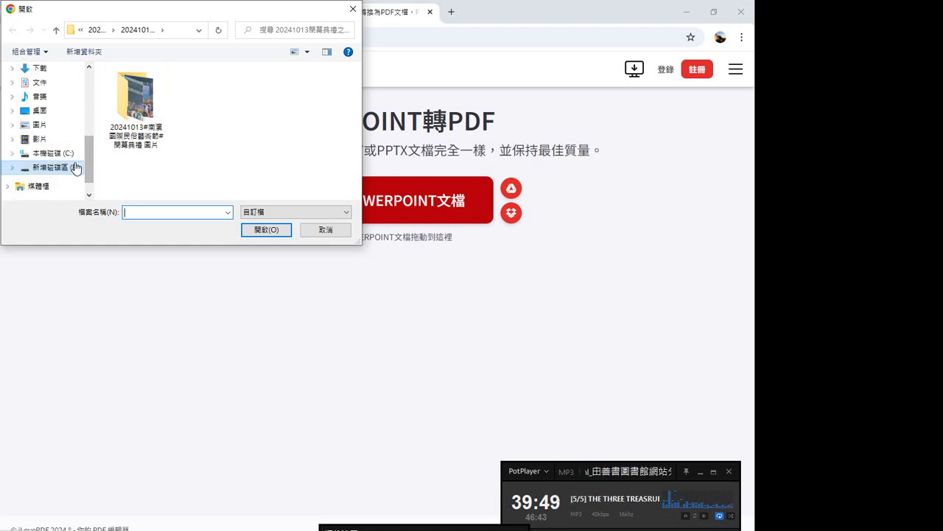
click(73, 168)
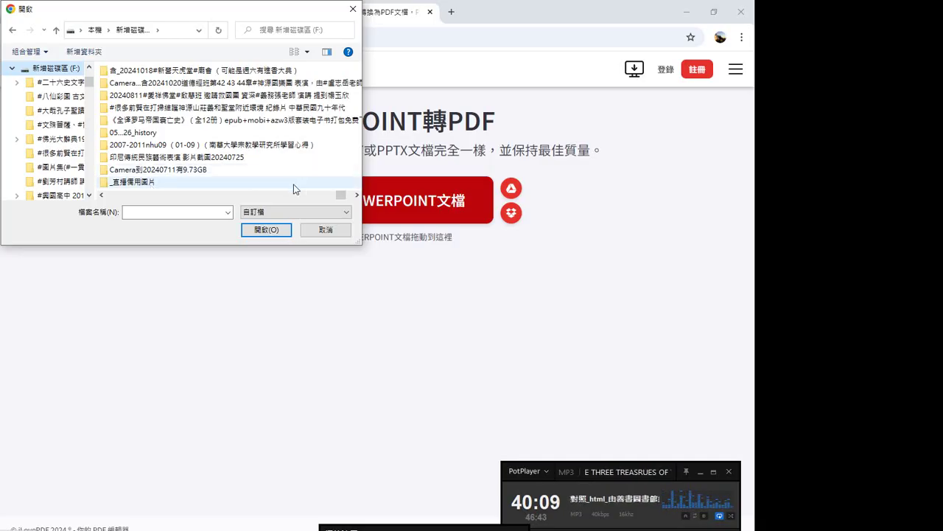
Select every .ppt file in F:\進場投影片_PPT_PPTX\參考3.
drag(338, 195, 285, 197)
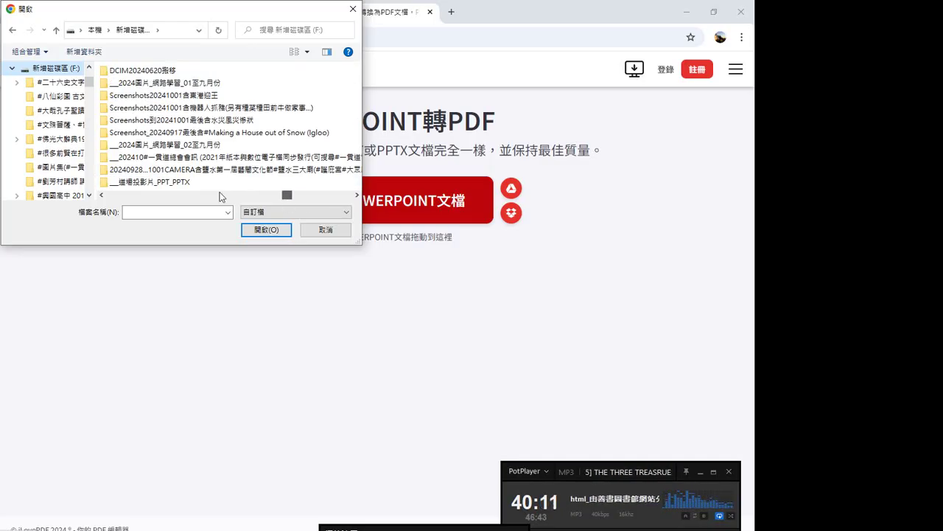
double_click(152, 182)
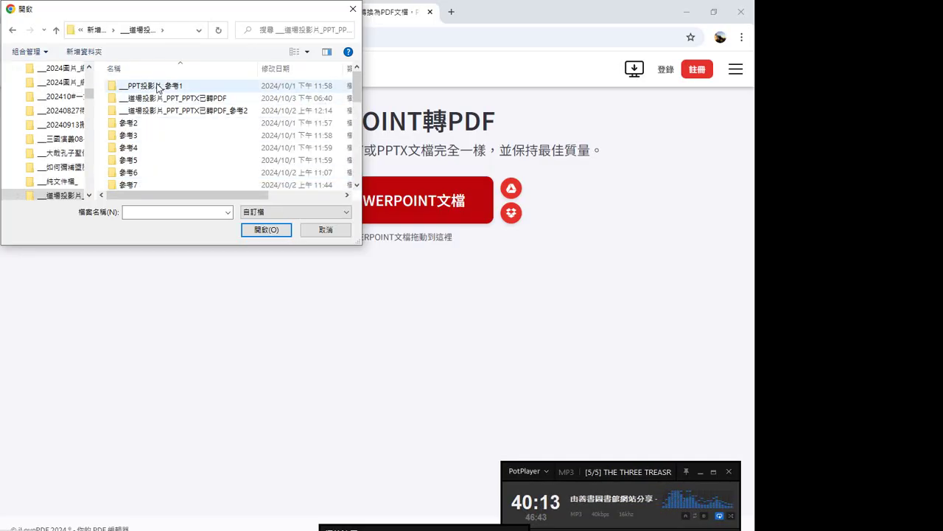
double_click(135, 138)
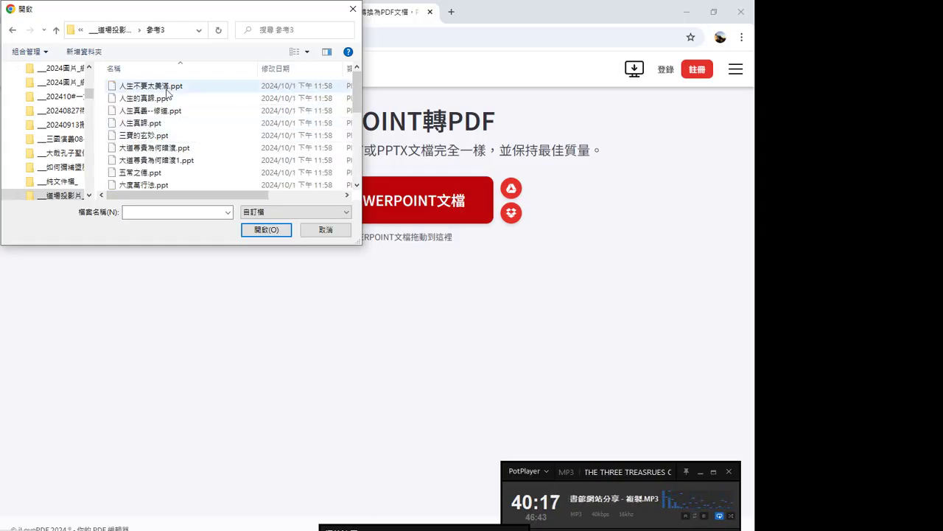
click(166, 88)
drag(358, 101, 359, 191)
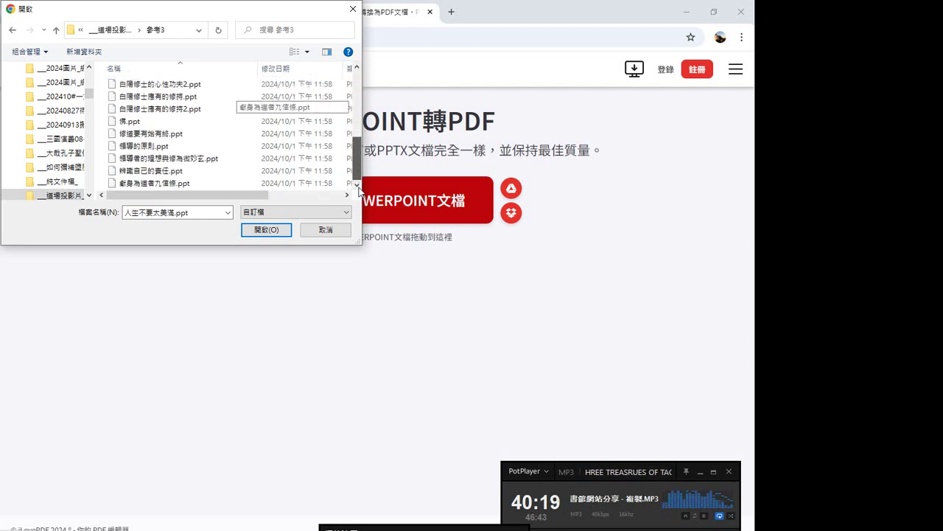
shift+click(185, 184)
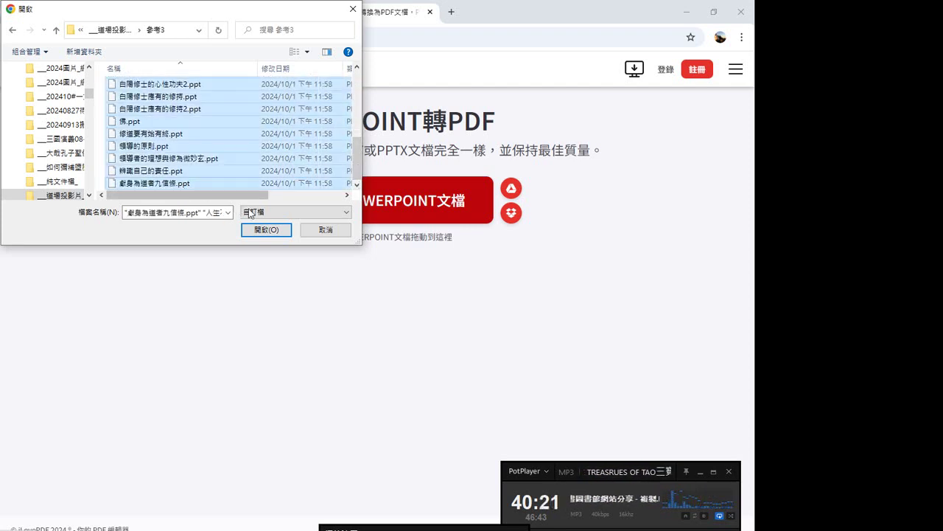
Upload the 10 .ppt files, then follow the limit warning to the iLovePDF Desktop download page.
click(274, 230)
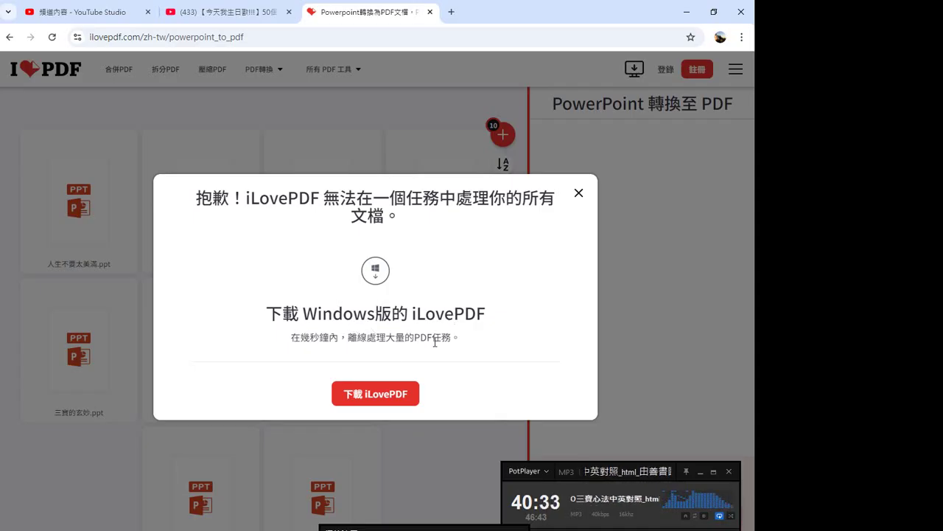
click(375, 393)
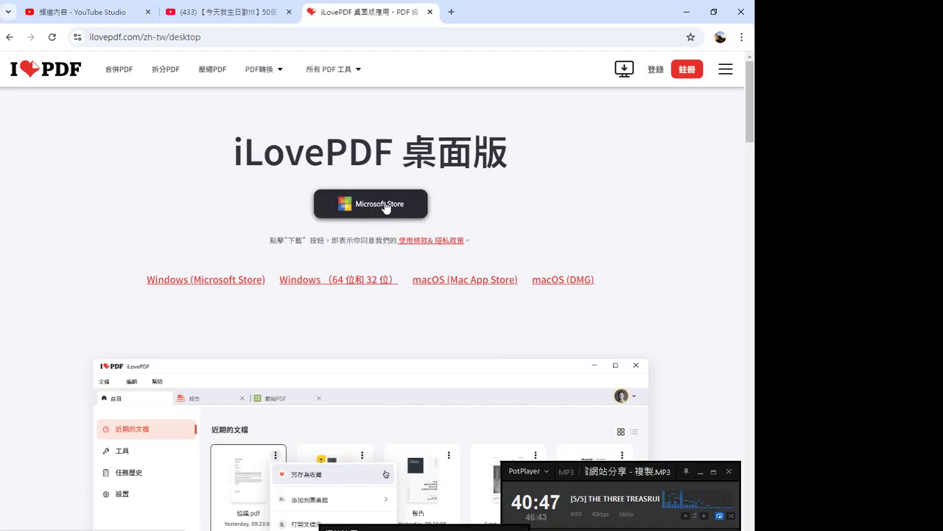
Download the Windows (64/32-bit) installer and show it in its Downloads folder.
click(344, 285)
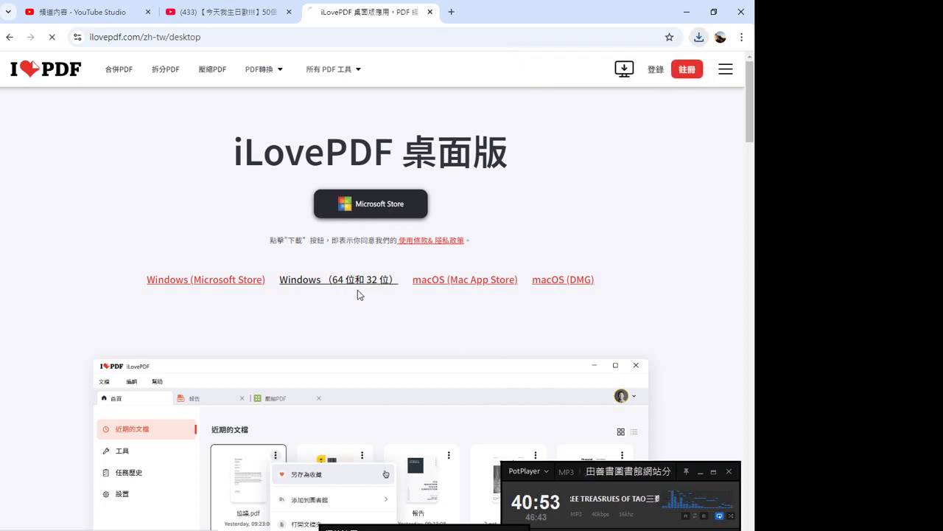
click(699, 41)
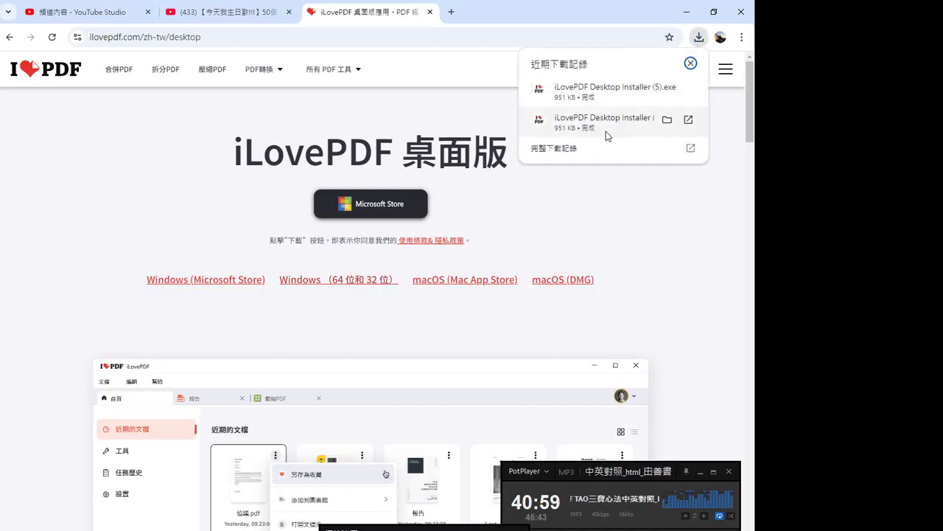
click(665, 90)
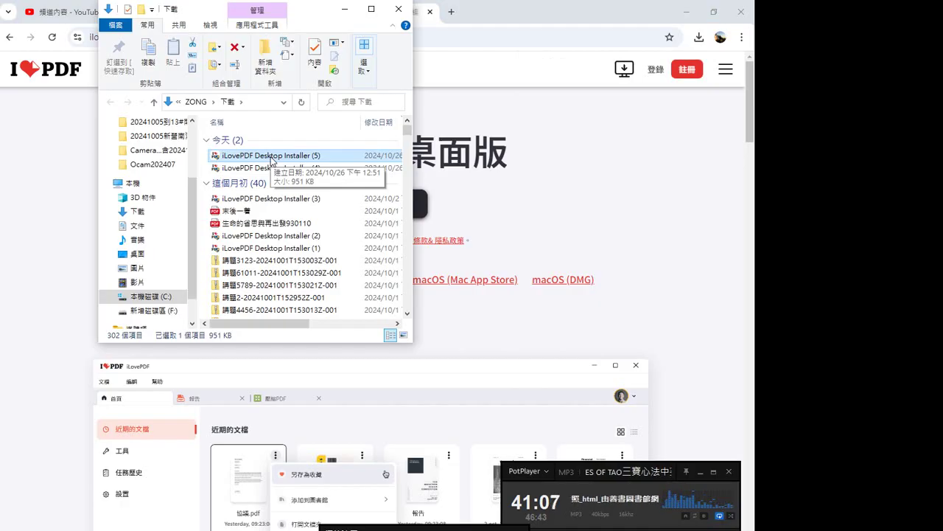
Run iLovePDF Desktop Installer (5), retry past the 'iLovePDF is running' warning, and return to Chrome.
double_click(274, 157)
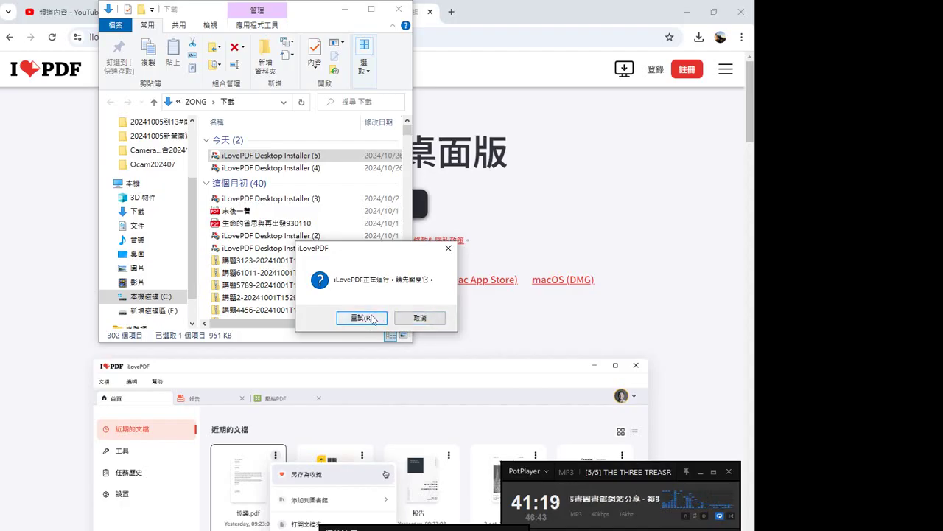
click(450, 251)
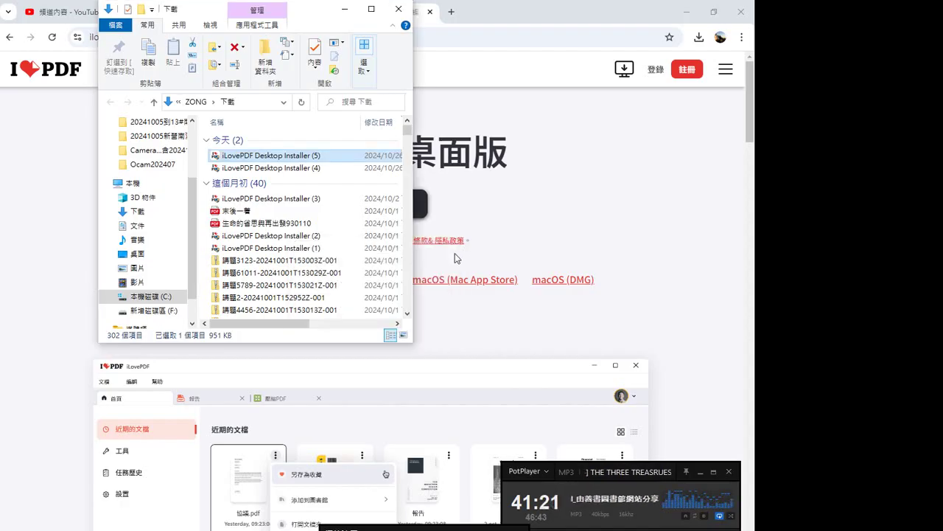
click(636, 367)
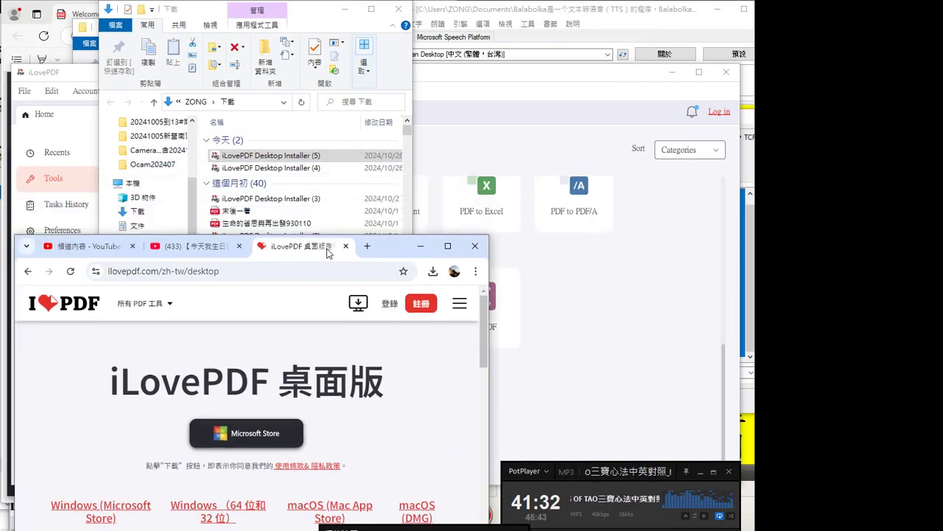
Close the running iLovePDF app and relaunch iLovePDF Desktop Installer (5) from Downloads.
drag(600, 14, 280, 248)
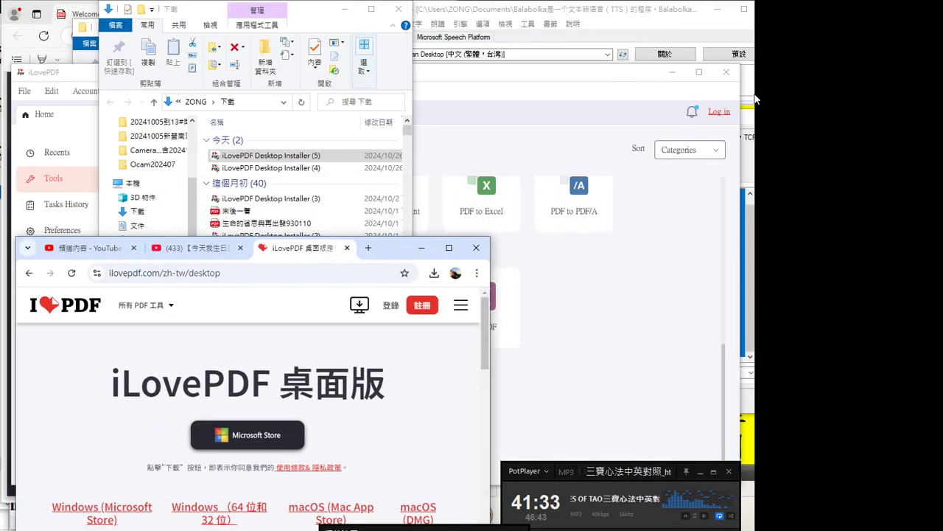
click(564, 114)
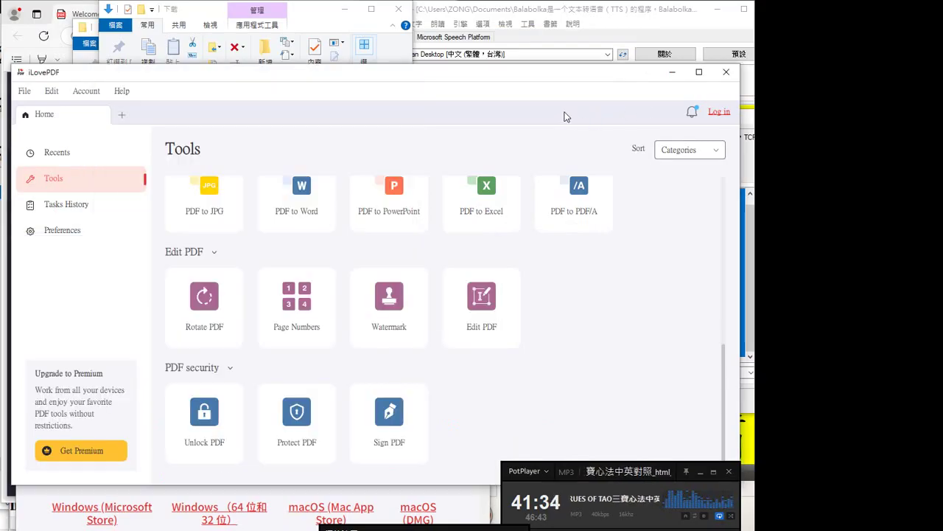
click(727, 73)
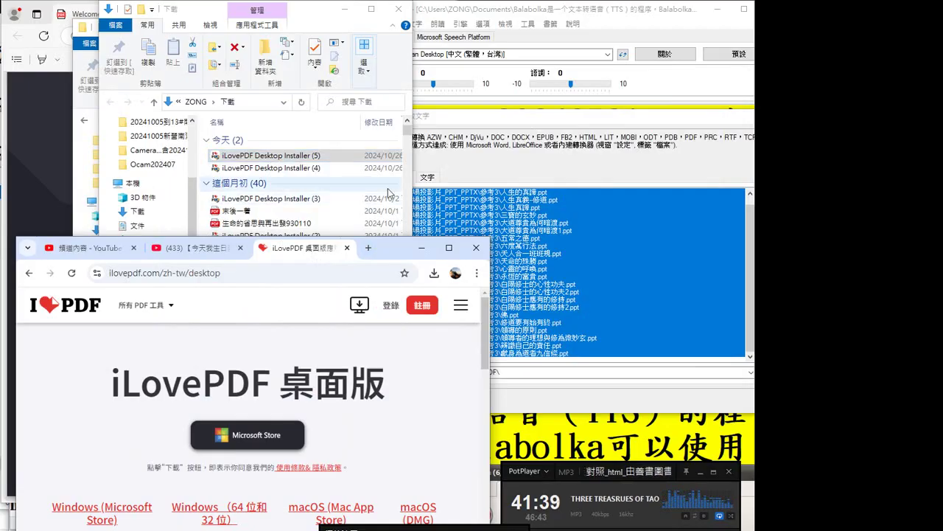
click(410, 148)
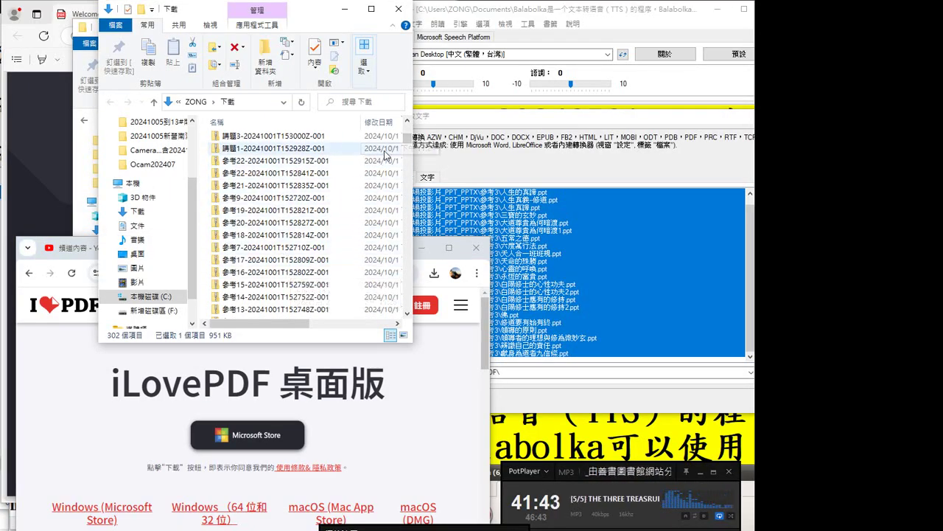
click(407, 121)
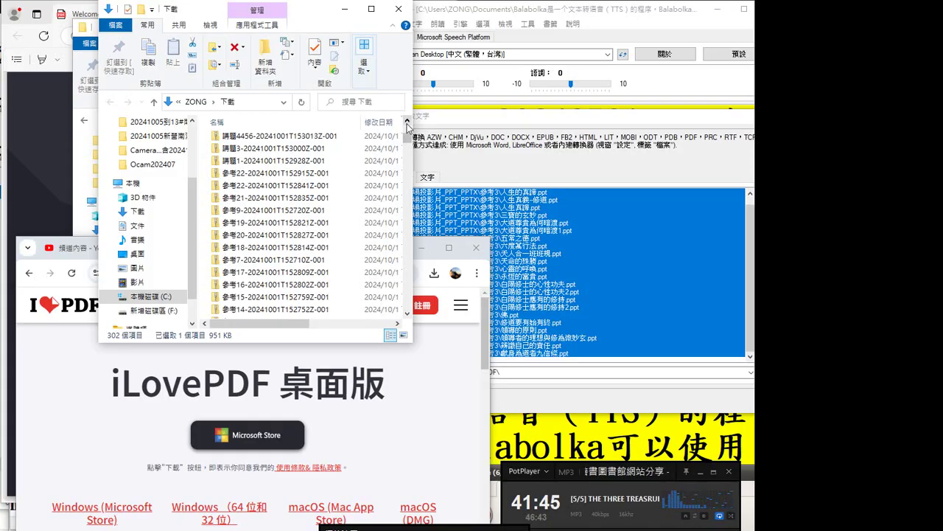
mouse_move(407, 127)
mouse_down()
mouse_move(408, 149)
mouse_move(407, 130)
mouse_up()
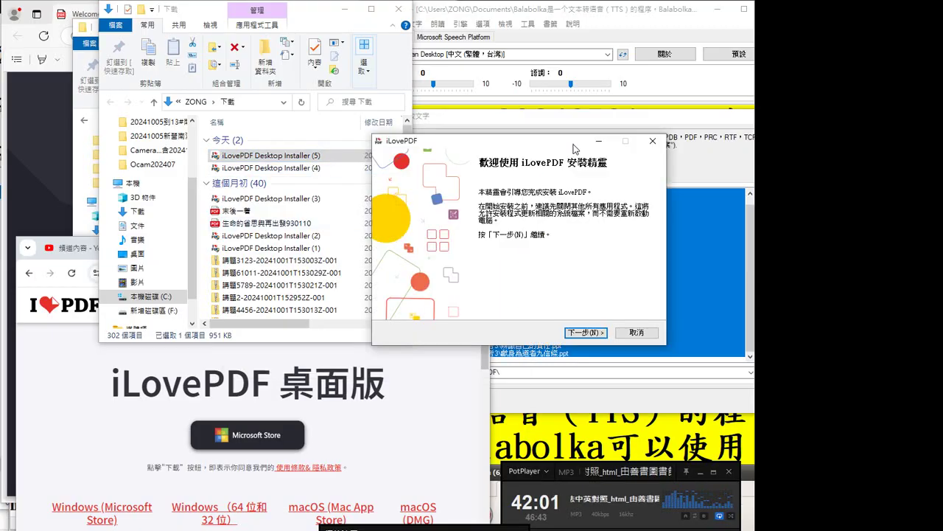
Pass the welcome page and keep 'Reinstall iLovePDF components' to start the download.
click(588, 333)
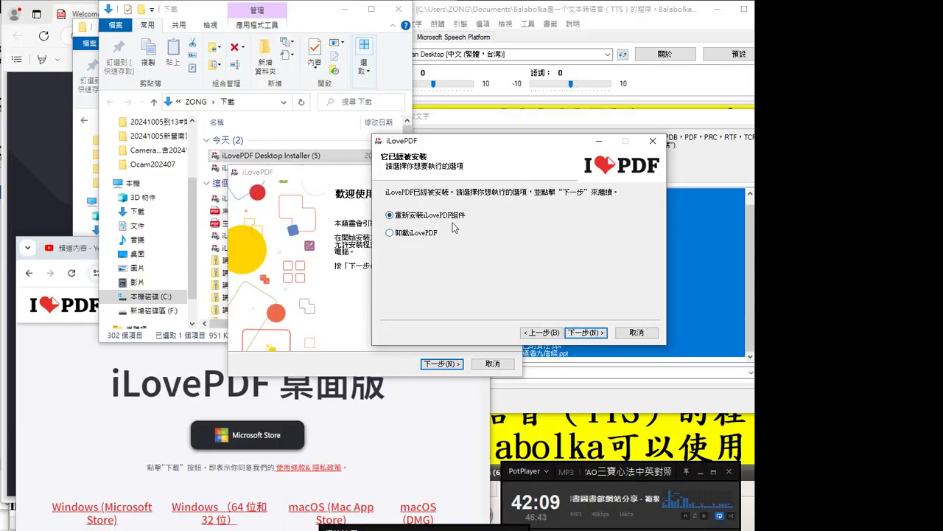
click(583, 333)
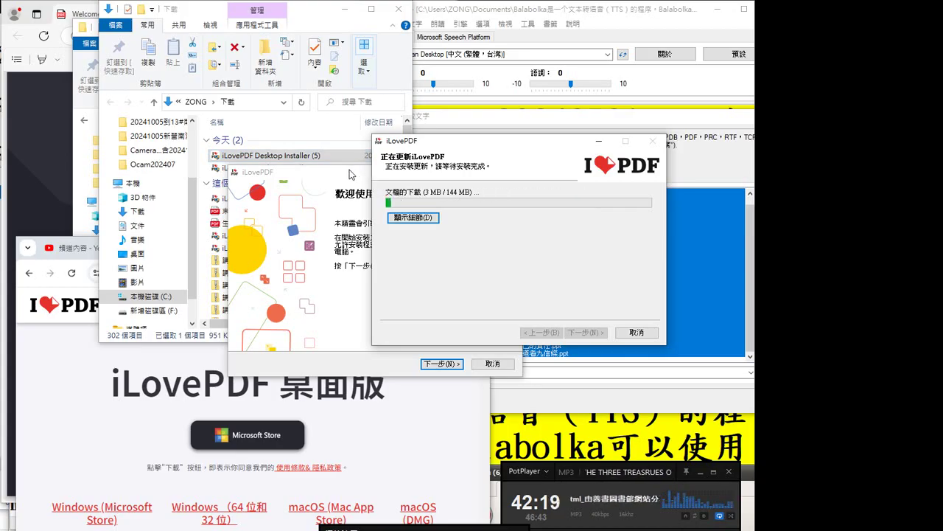
Drag the duplicate welcome wizard aside while the 420 MB reinstall completes.
drag(350, 176, 322, 218)
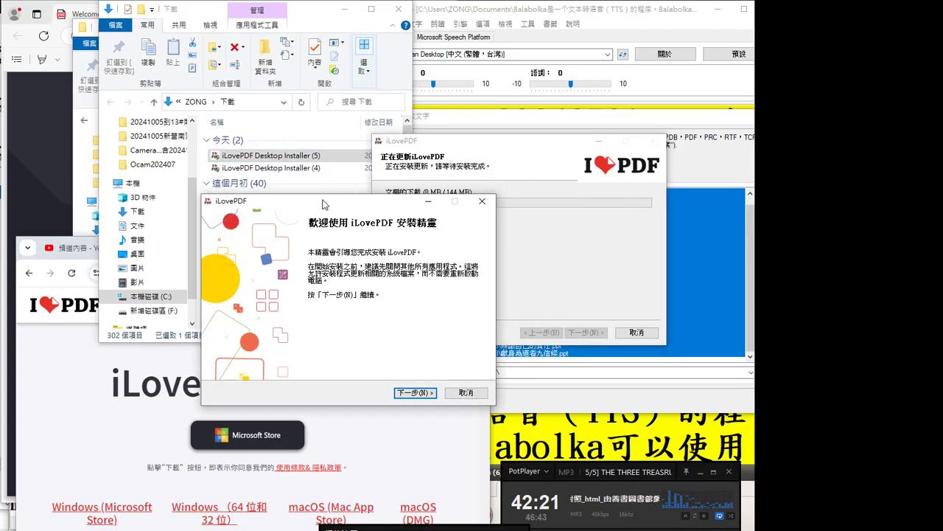
drag(321, 218, 320, 315)
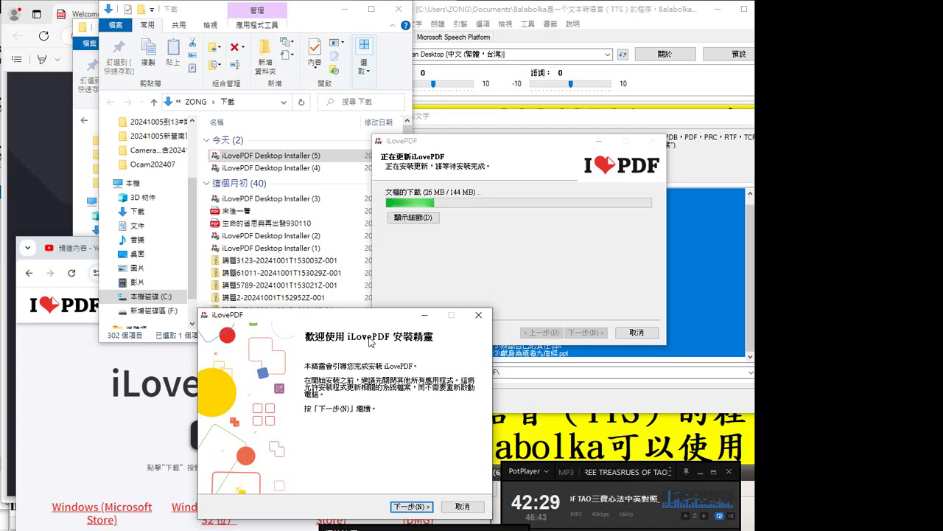
mouse_move(366, 321)
mouse_down()
mouse_move(546, 281)
mouse_move(554, 263)
mouse_up()
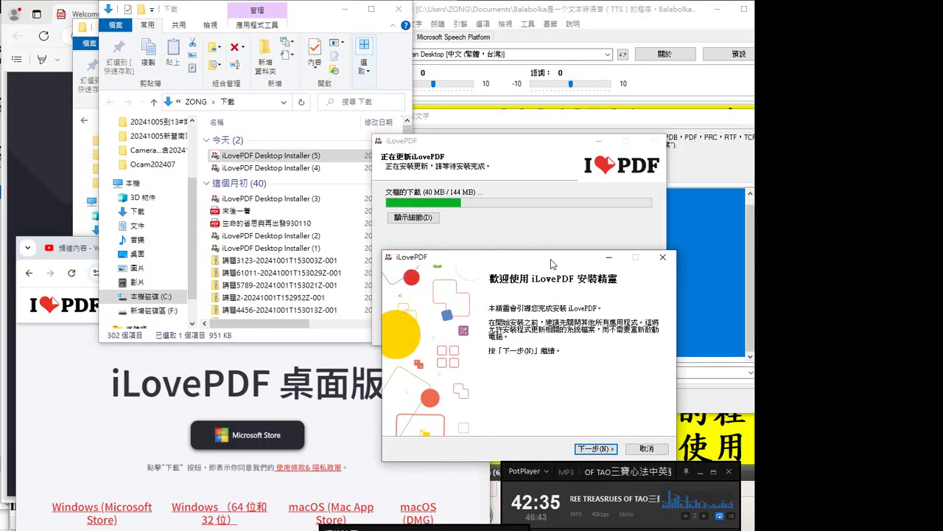
drag(554, 263, 556, 265)
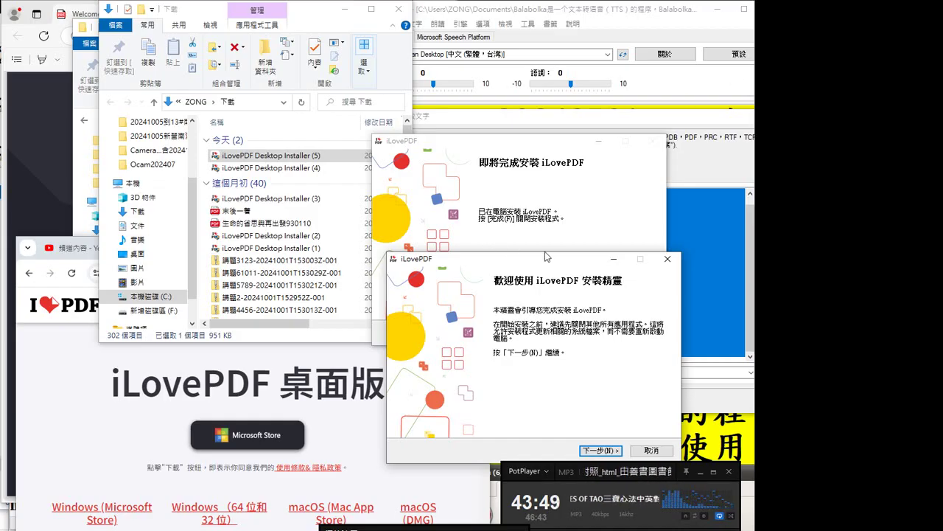
Finish setup with 'Run iLovePDF' checked and choose Later on the default PDF app prompt.
drag(555, 256, 368, 325)
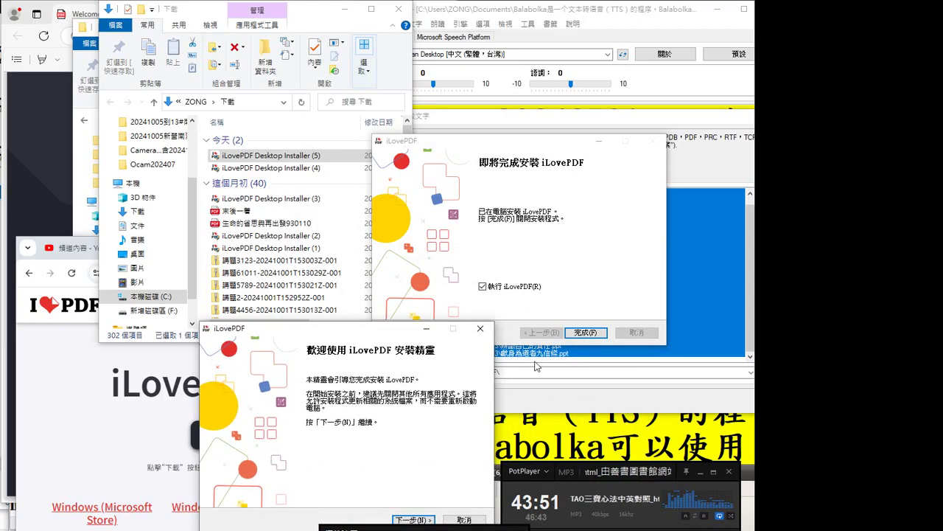
click(584, 333)
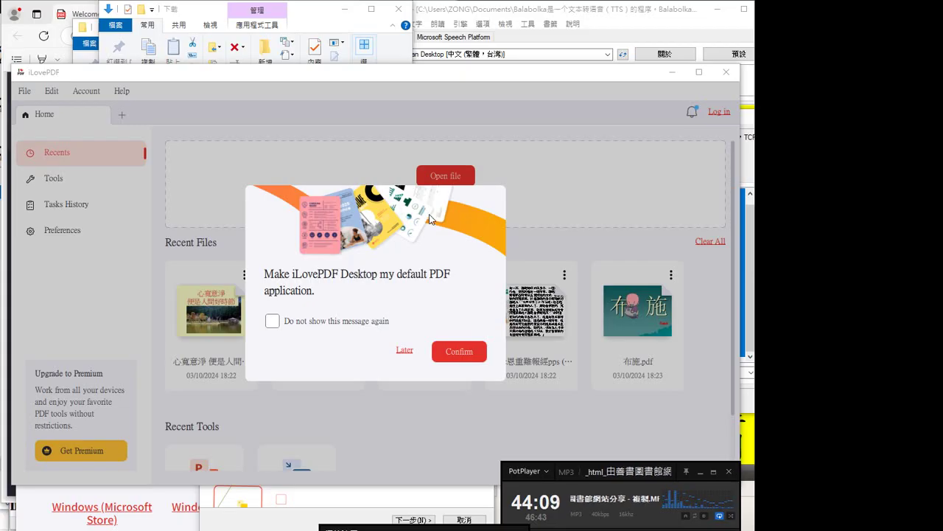
click(404, 351)
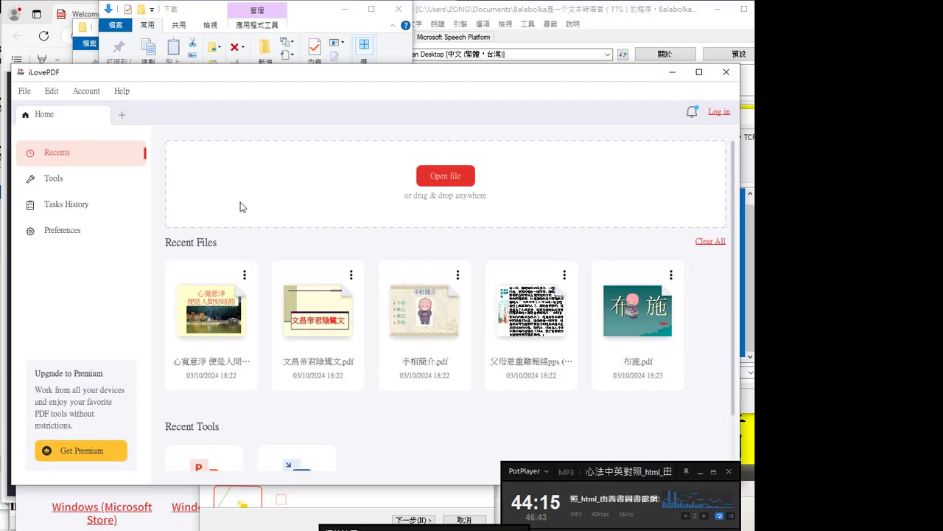
Scroll the Home page to review recent files and the Recent Tools list.
scroll(246, 253, down, 2)
scroll(251, 288, up, 2)
scroll(219, 354, down, 2)
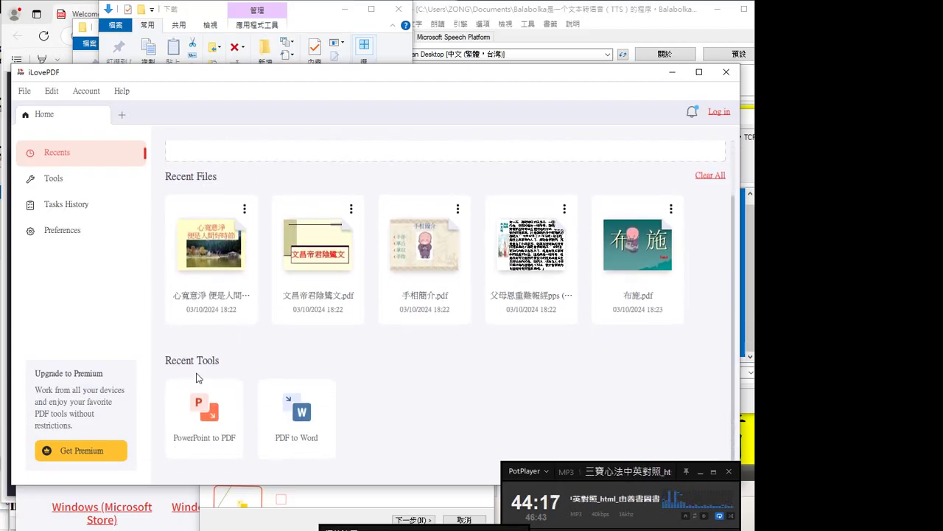
scroll(214, 368, up, 2)
scroll(210, 416, up, 1)
scroll(206, 437, down, 2)
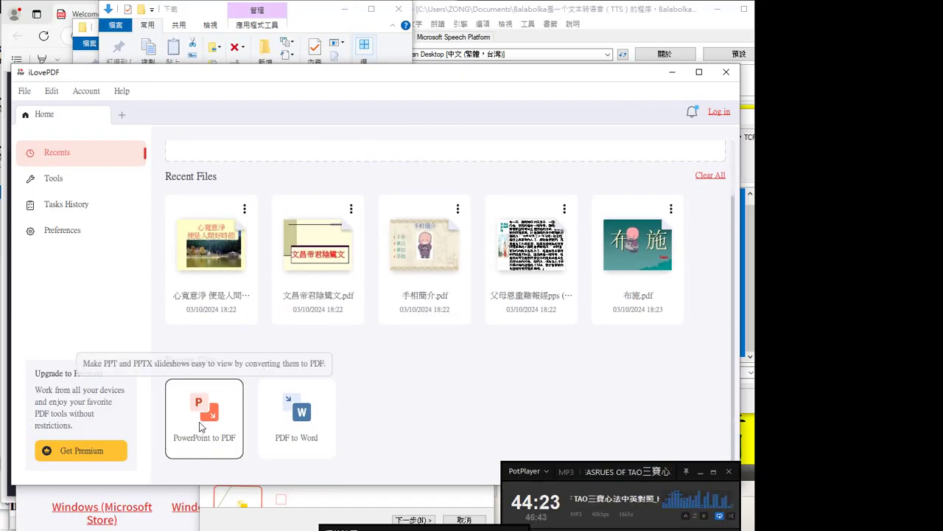
Open PowerPoint to PDF from Recent Tools, dismiss the Premium prompt, and retry the tool.
click(202, 426)
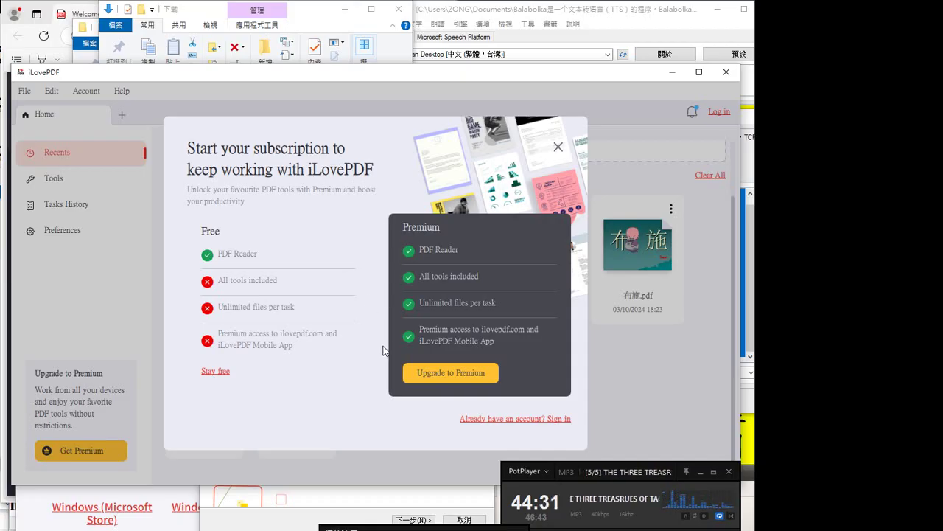
click(558, 146)
click(188, 414)
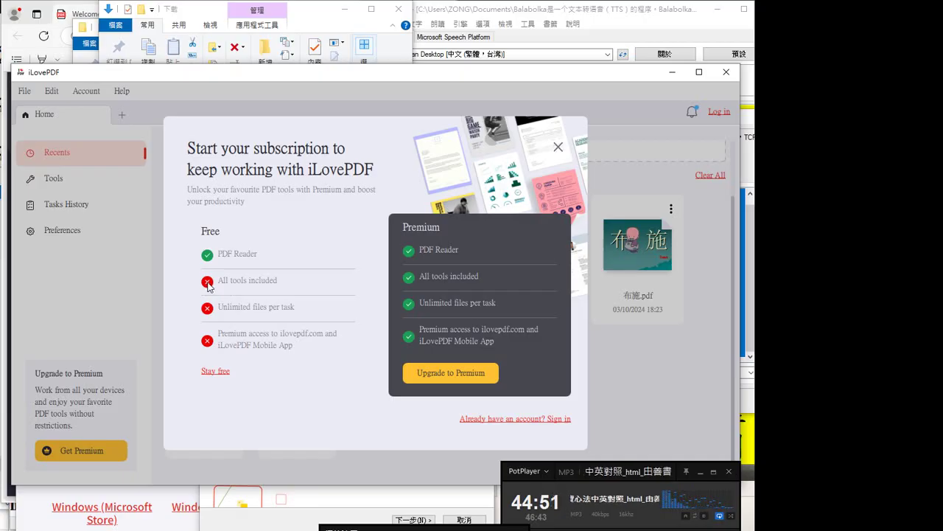
Choose 'Stay free', retry PowerPoint to PDF, and close the returning Premium offer.
click(218, 377)
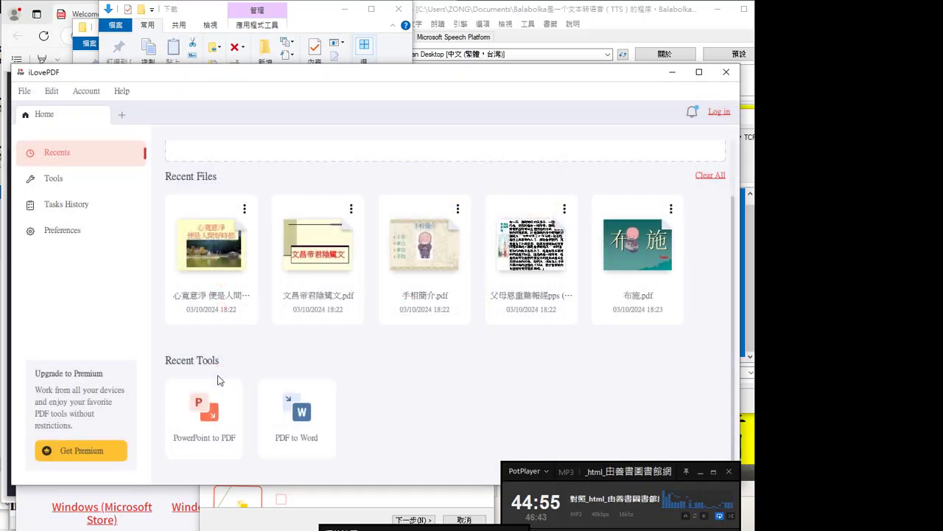
click(204, 426)
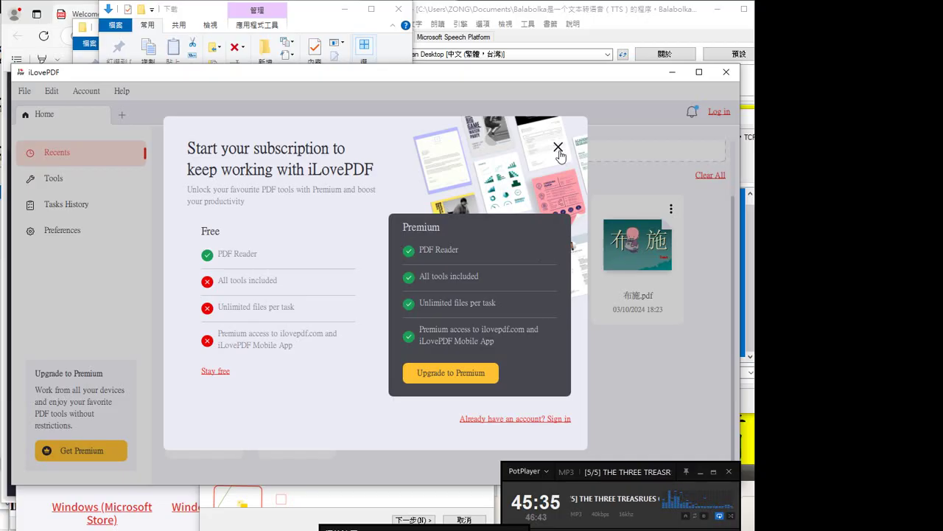
click(559, 149)
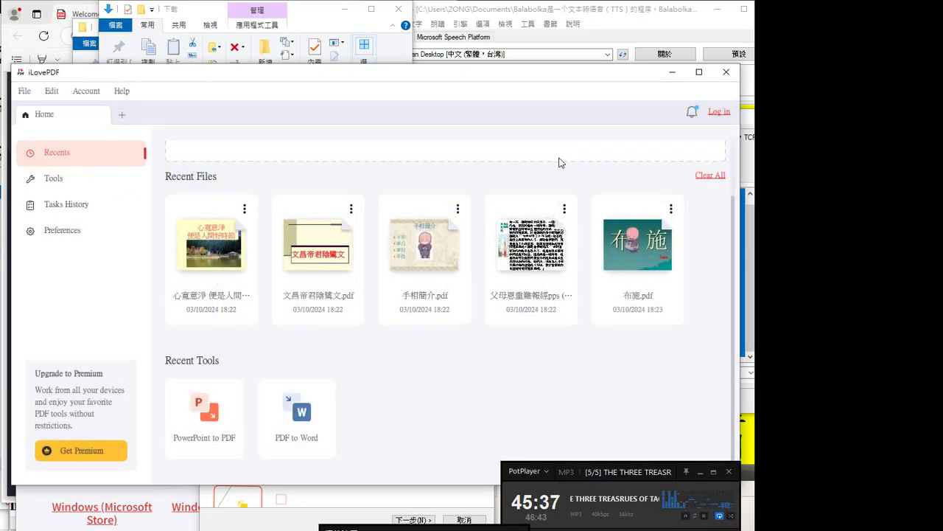